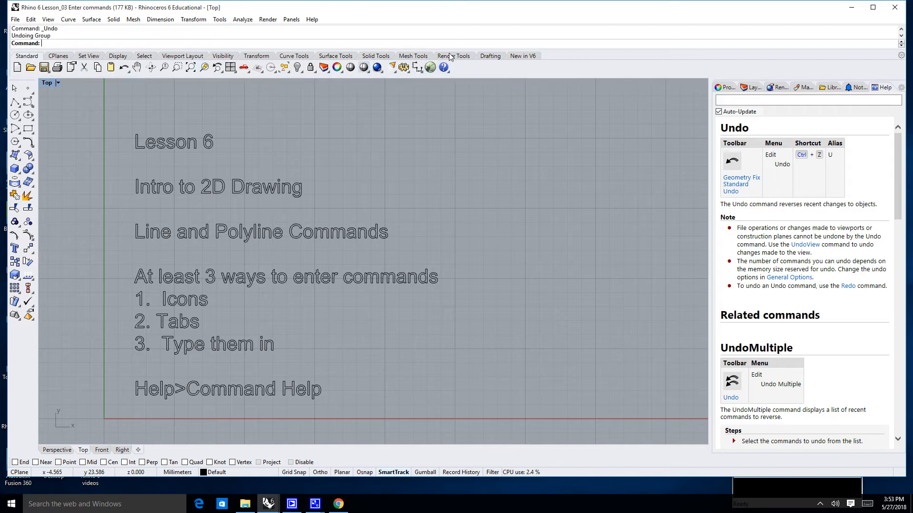
Browse the Drafting, Transform and CPlanes toolbar tabs, then return to Standard
left_click(490, 56)
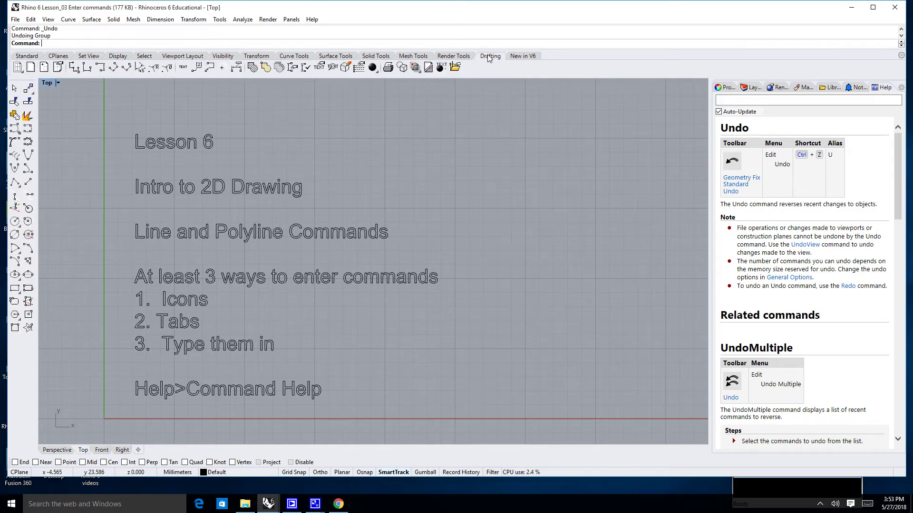
left_click(267, 58)
left_click(58, 58)
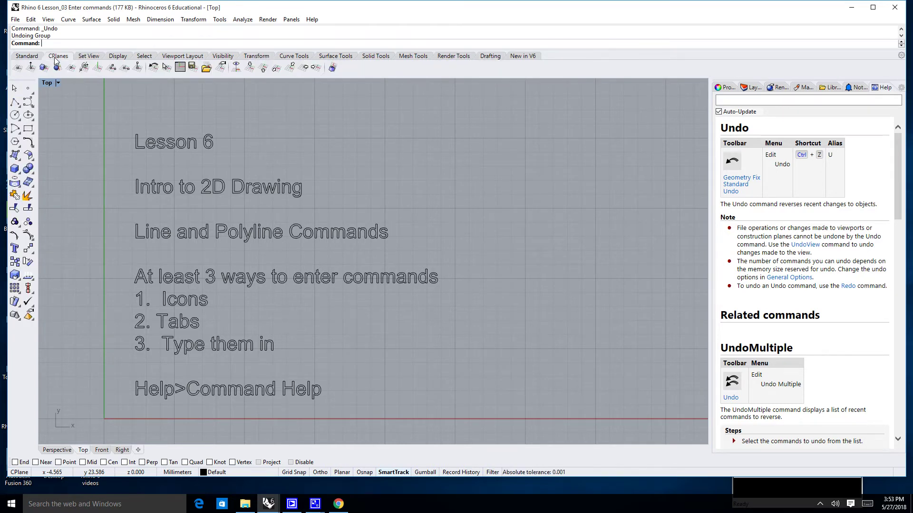
left_click(26, 55)
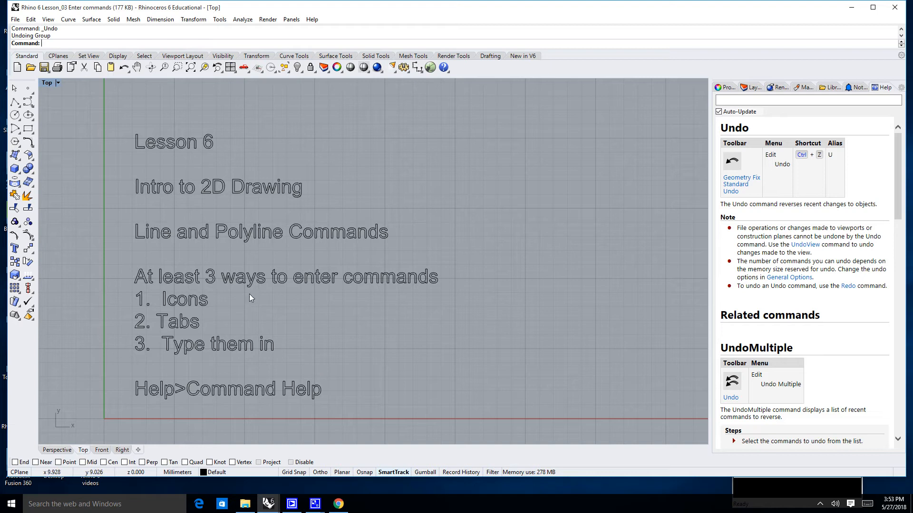
Peek at the Curve menu, dismiss the Li autocomplete, and show the Help menu
left_click(69, 19)
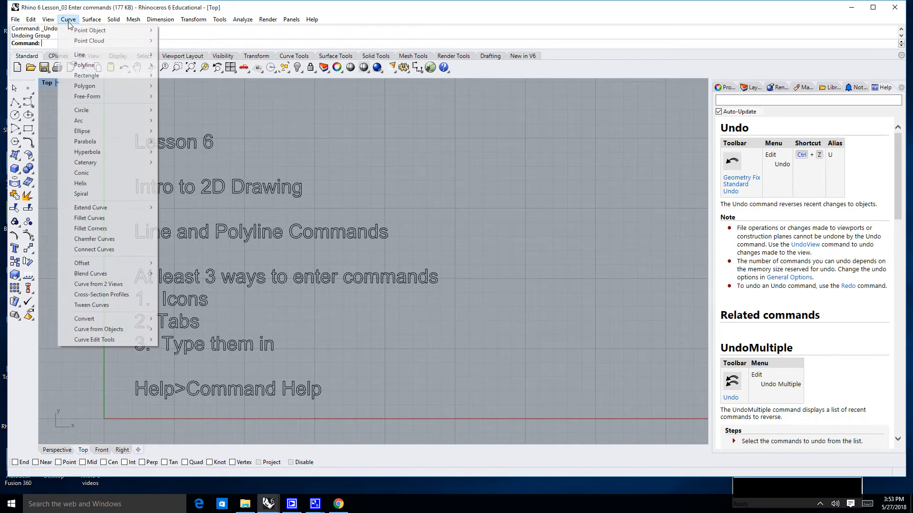
left_click(376, 327)
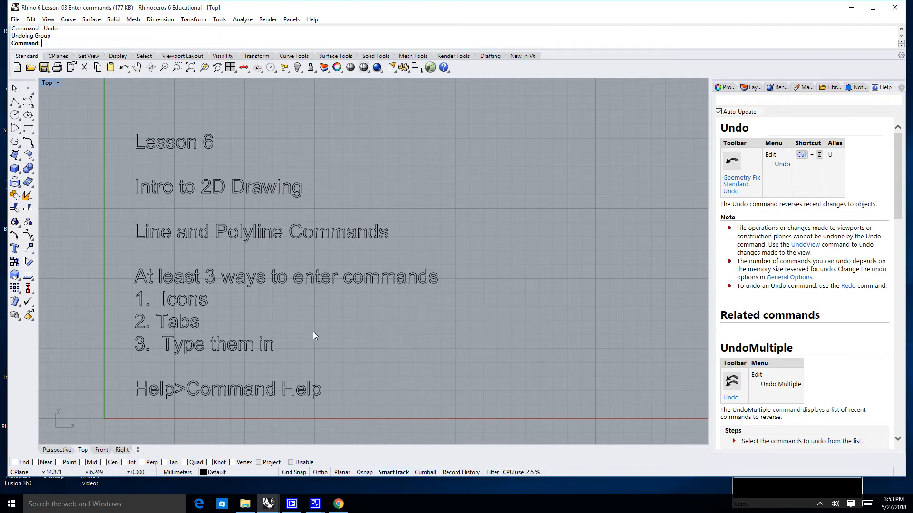
type("Line")
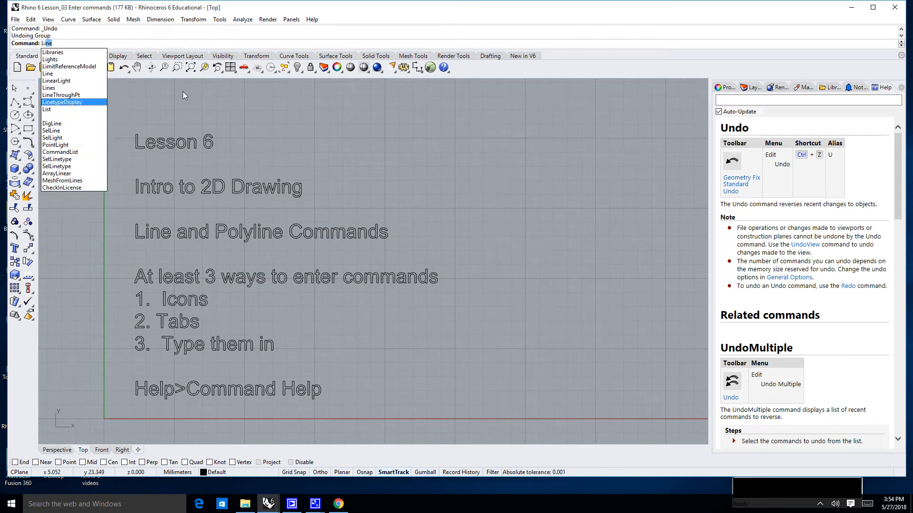
left_click(202, 102)
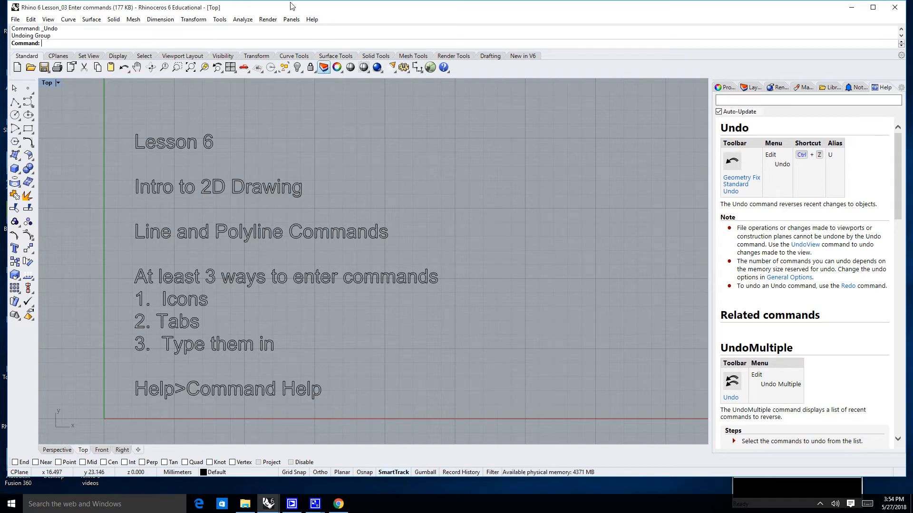
left_click(312, 19)
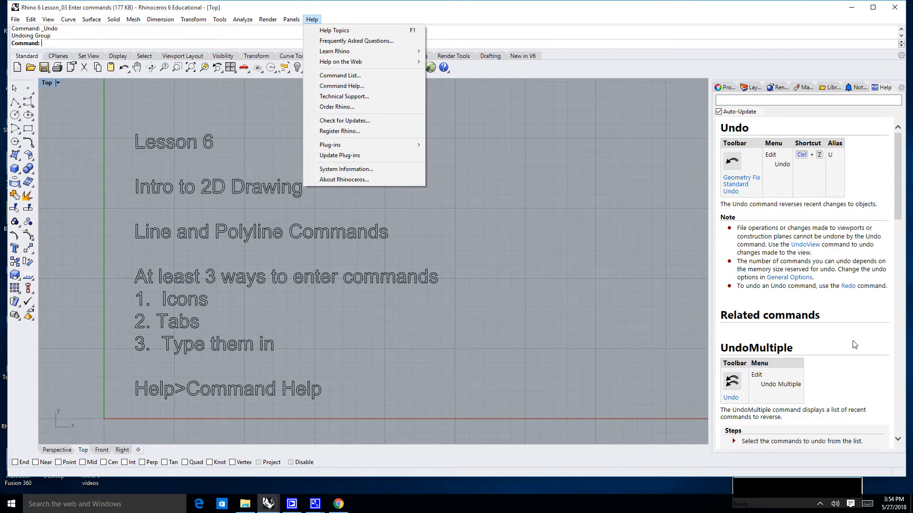
mouse_move(897, 182)
left_mouse_down()
mouse_move(895, 436)
mouse_move(897, 136)
left_mouse_up()
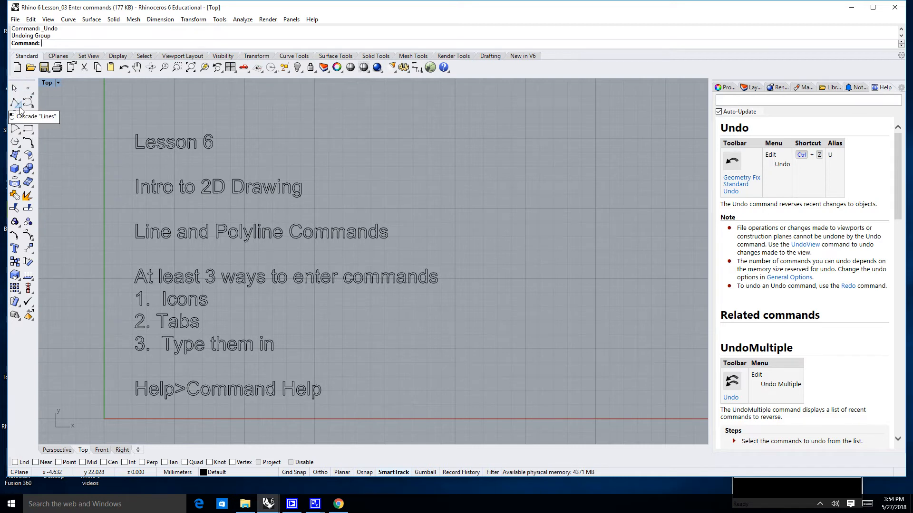
Float the Lines flyout as its own palette, then show the Curve menu
left_click(21, 108)
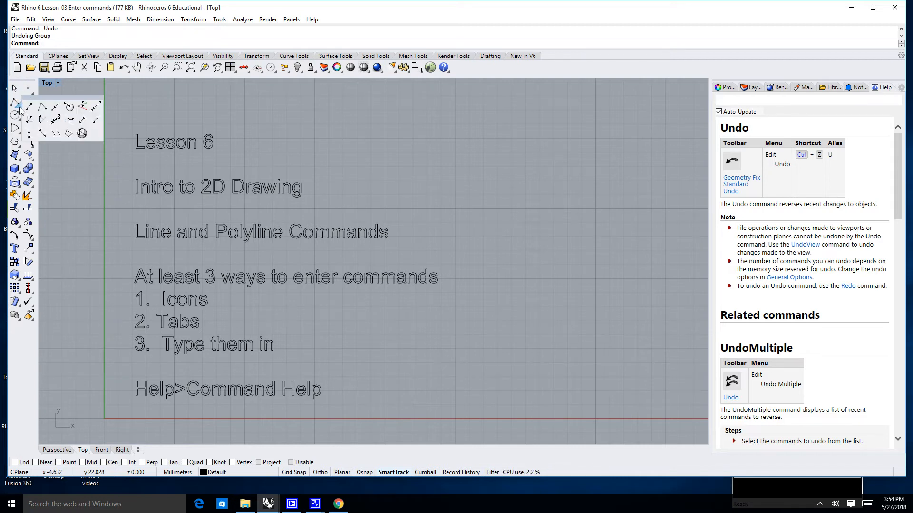
left_click(15, 105)
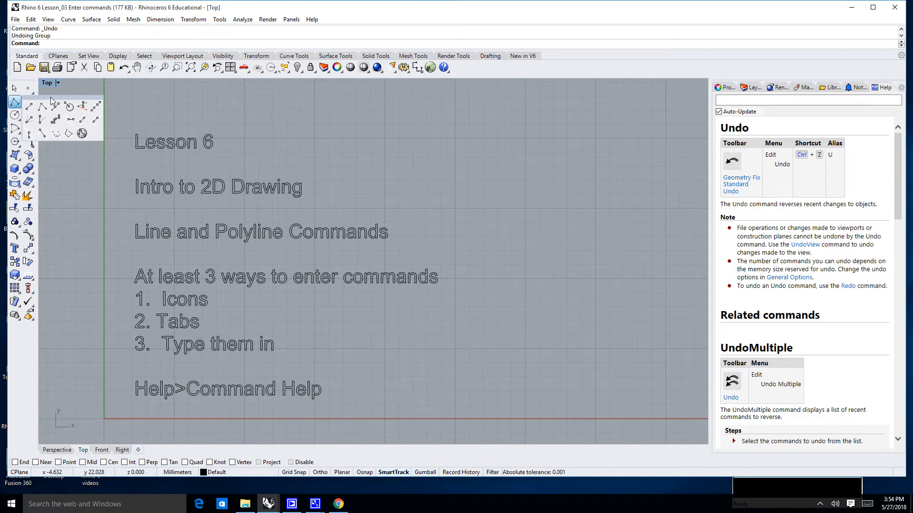
left_click_drag(50, 97, 369, 107)
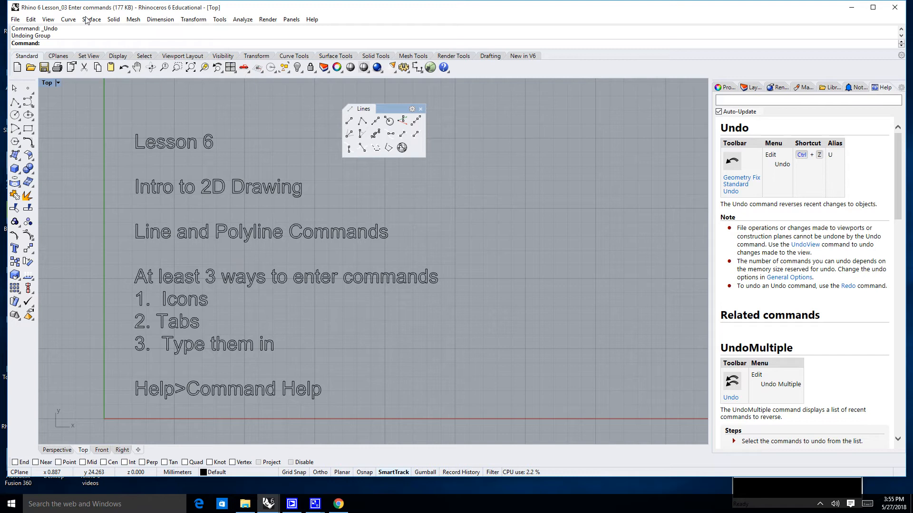
left_click(70, 19)
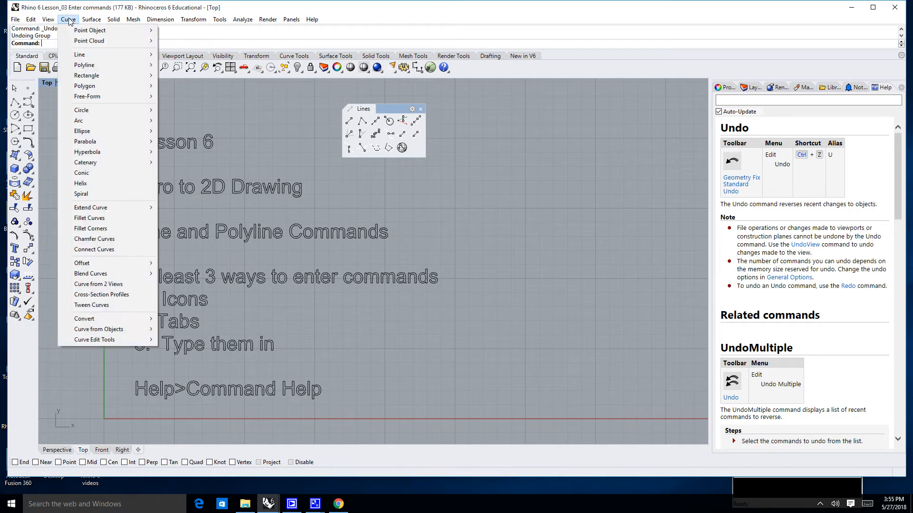
mouse_move(108, 55)
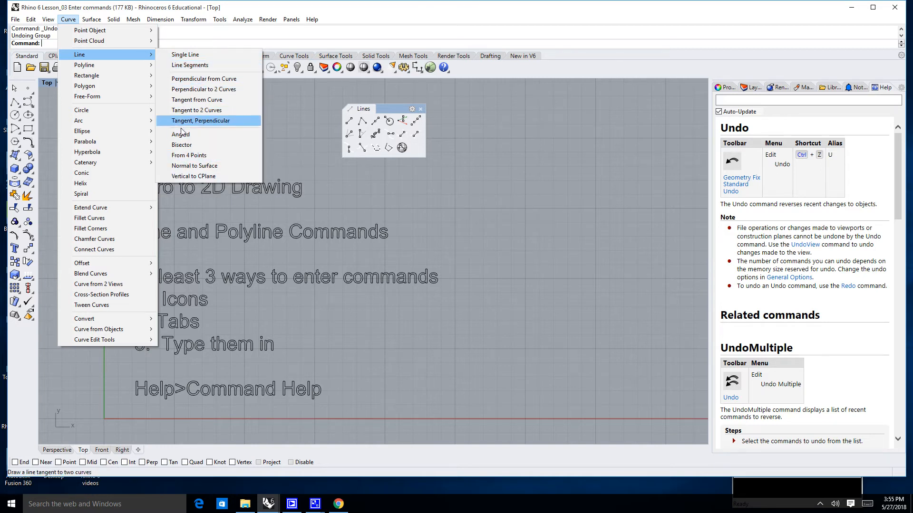
Close the Curve menu and run the typed Line command
left_click(285, 116)
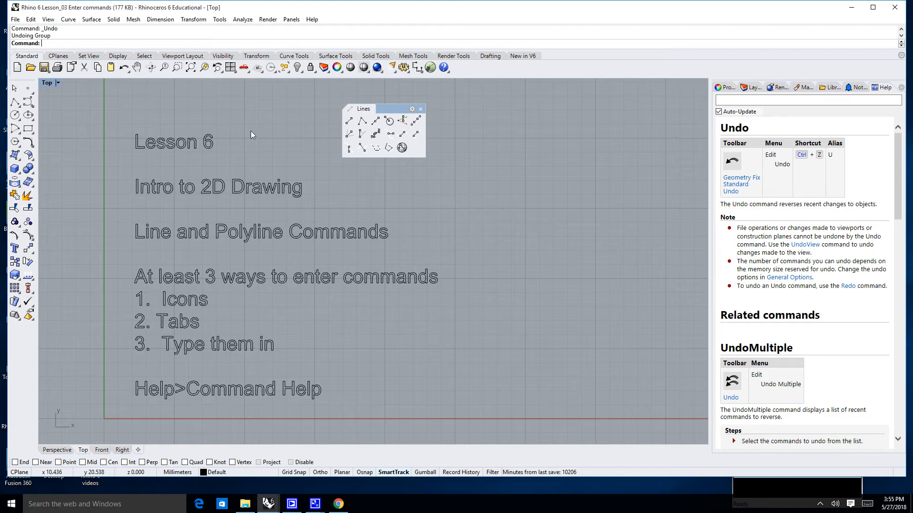
type("Li")
type("ne")
key("Return")
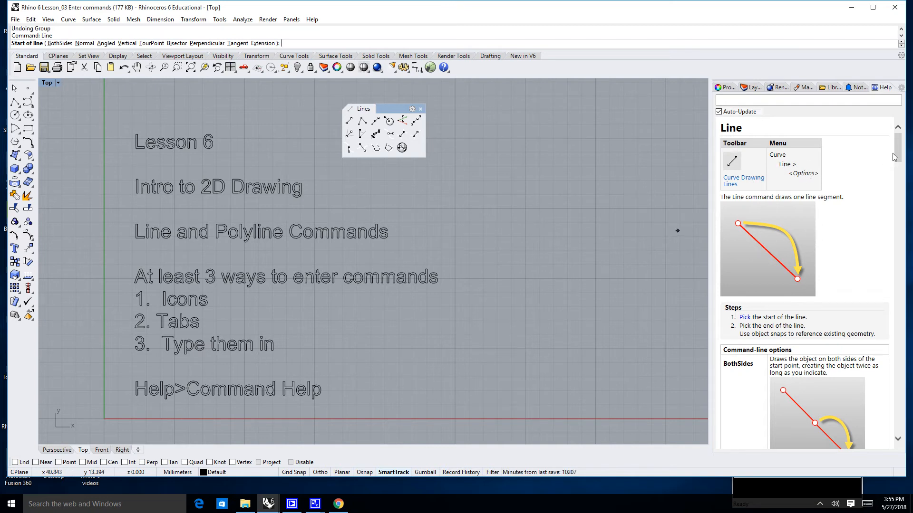
mouse_move(901, 152)
left_mouse_down()
mouse_move(900, 265)
mouse_move(900, 136)
left_mouse_up()
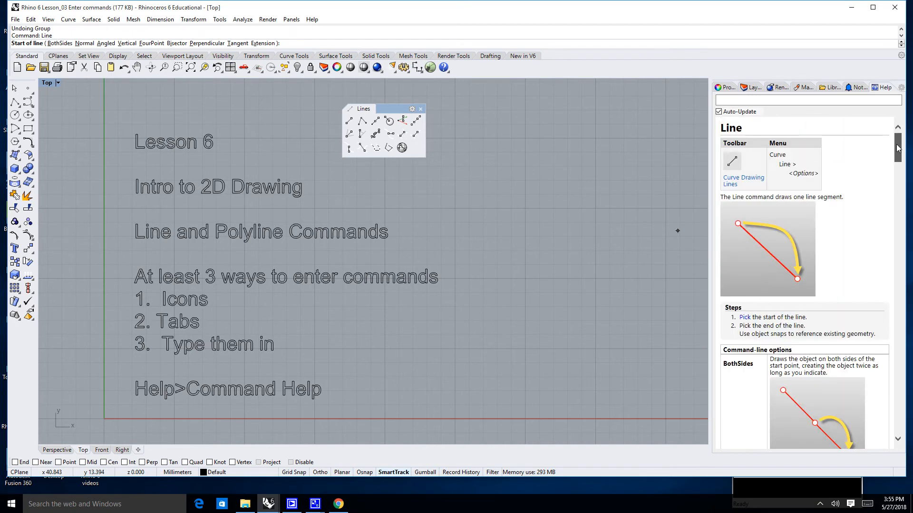
Draw four short line segments by picking points, repeating Line with right-click
left_click(489, 163)
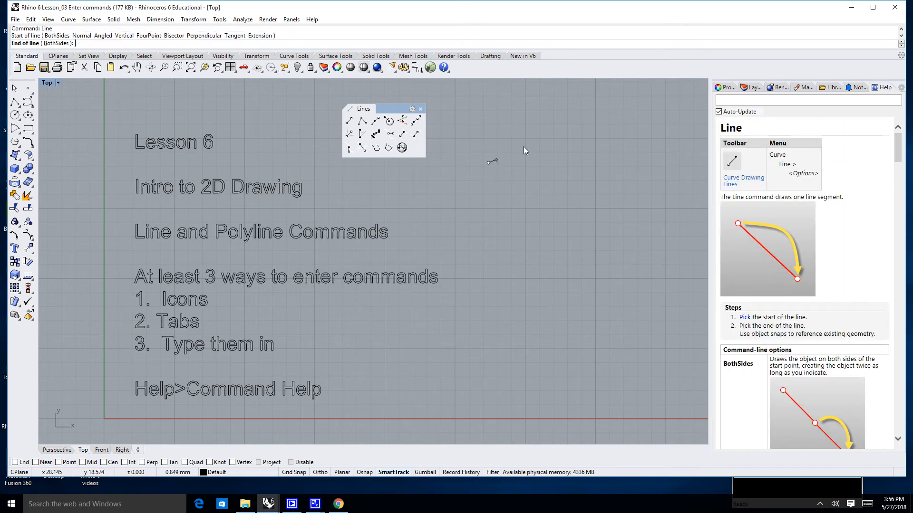
left_click(544, 139)
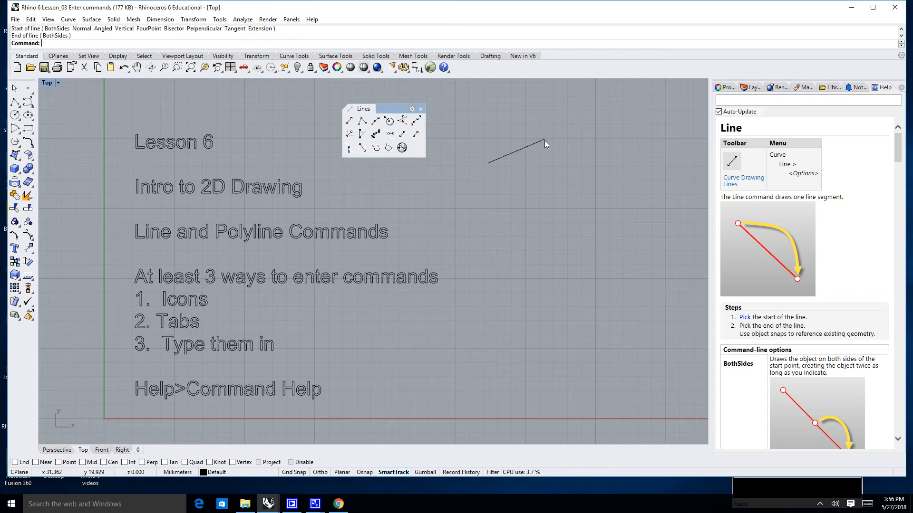
right_click(538, 167)
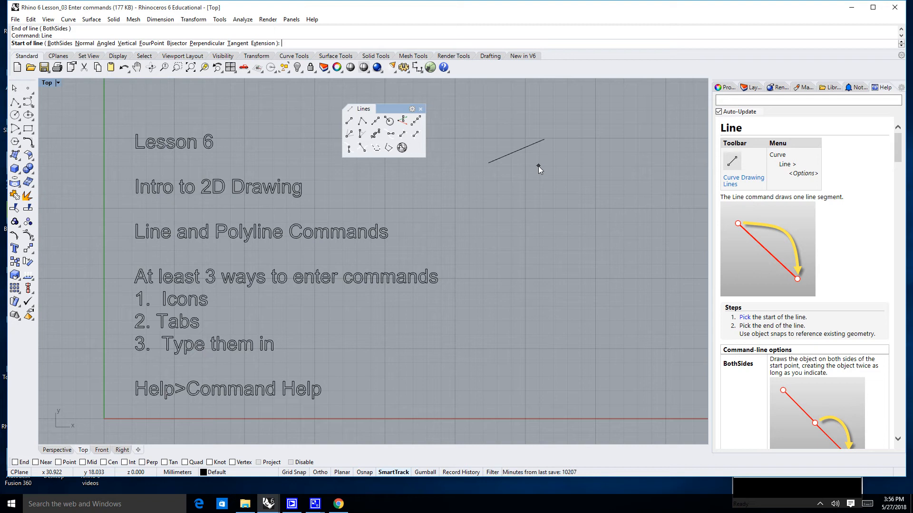
left_click(538, 166)
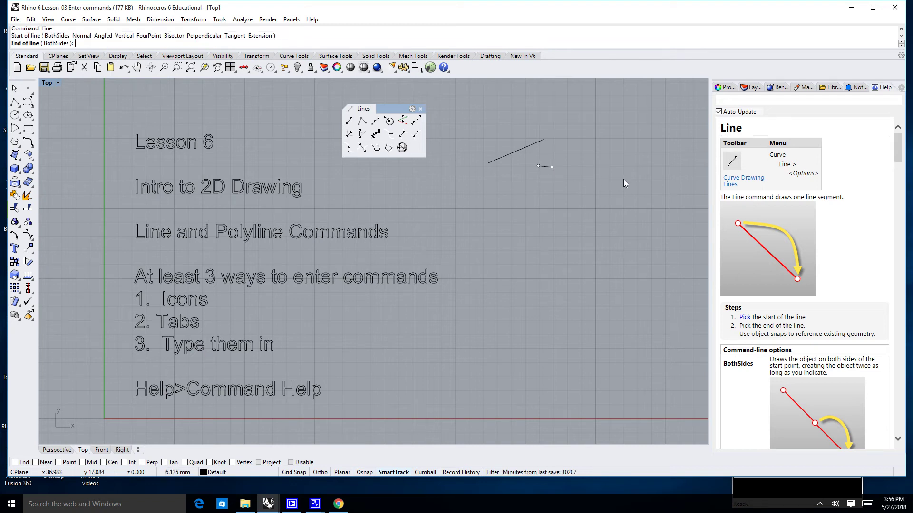
left_click(608, 233)
right_click(624, 225)
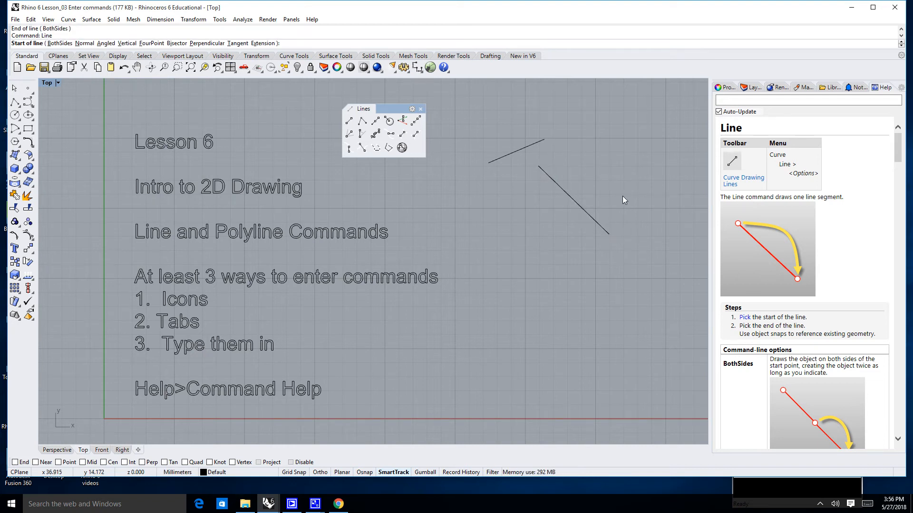
left_click(606, 176)
left_click(680, 150)
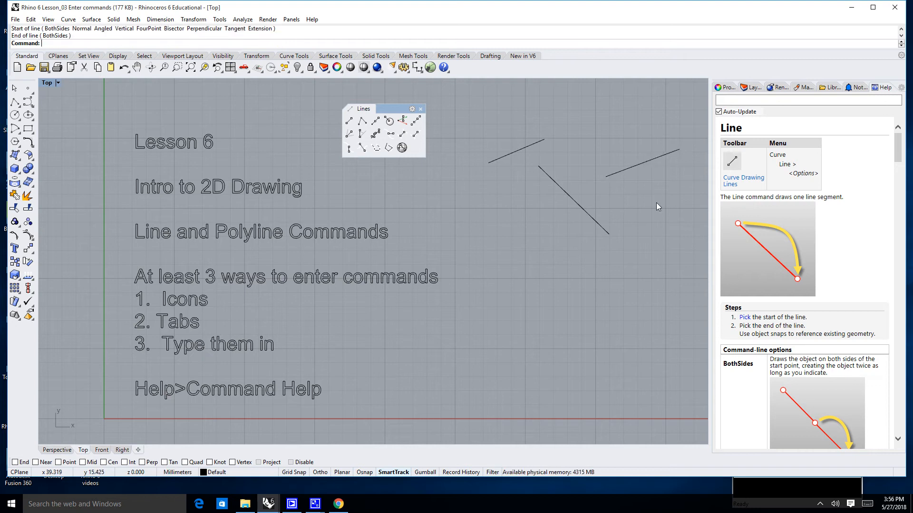
right_click(651, 204)
left_click(643, 210)
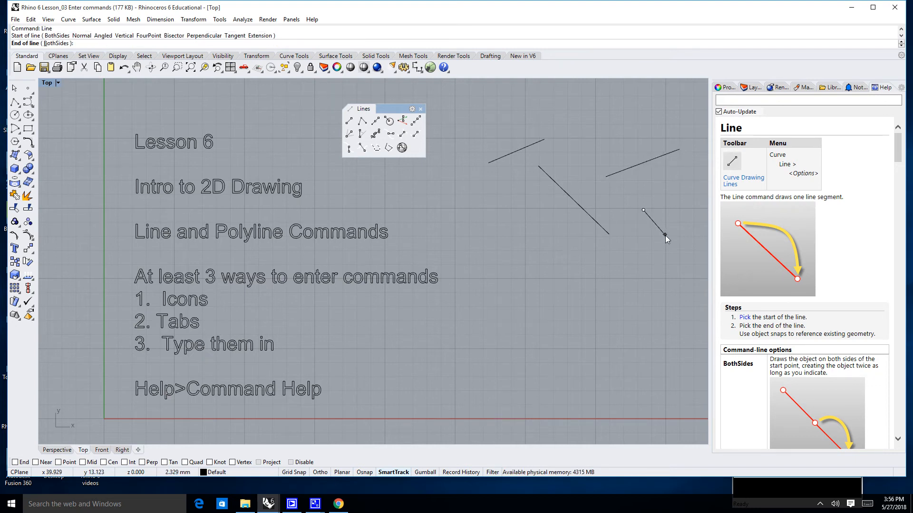
left_click(665, 235)
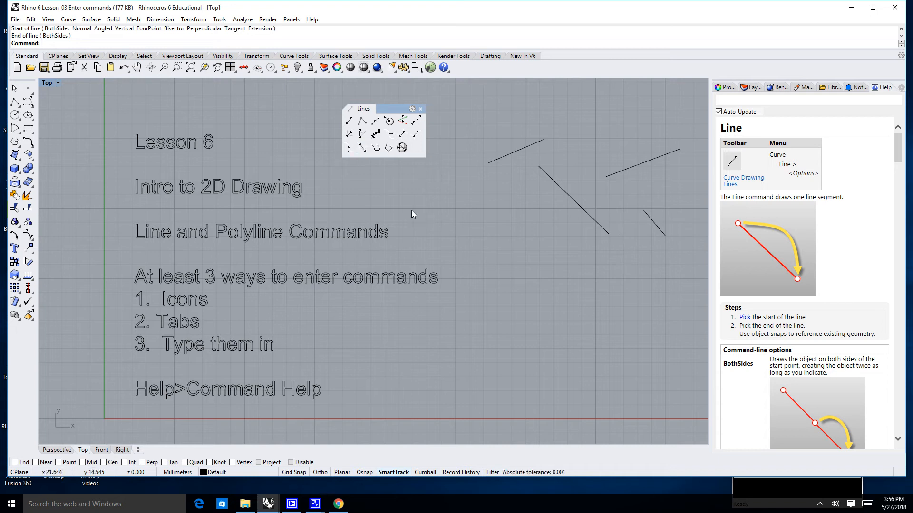
Draw a fifth short line using the Single Line icon
left_click(350, 121)
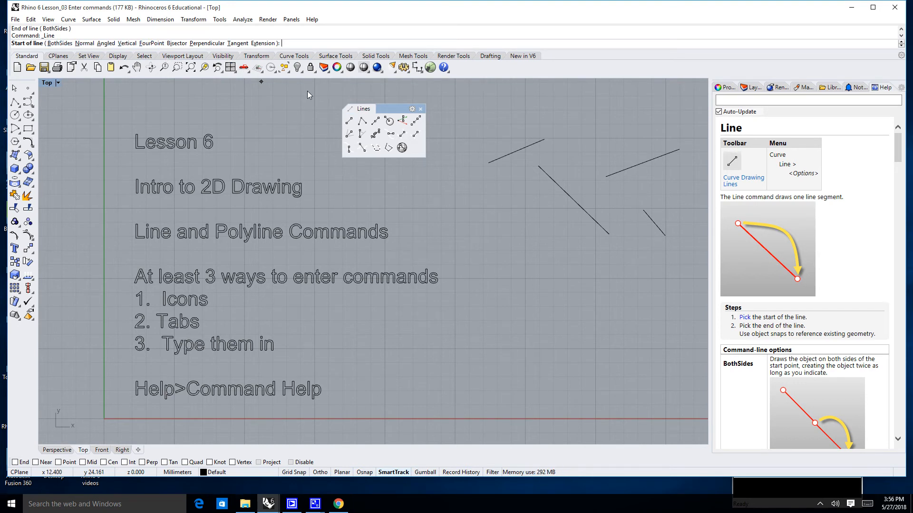
left_click(467, 200)
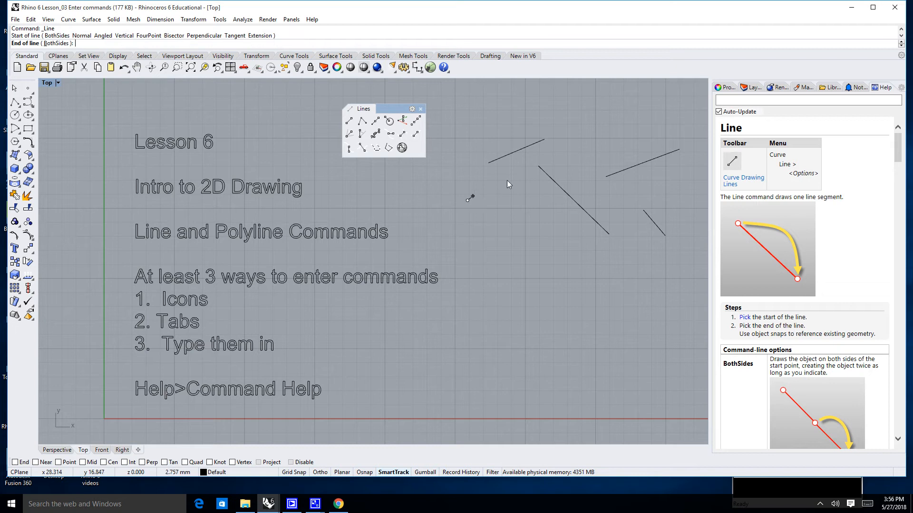
left_click(510, 179)
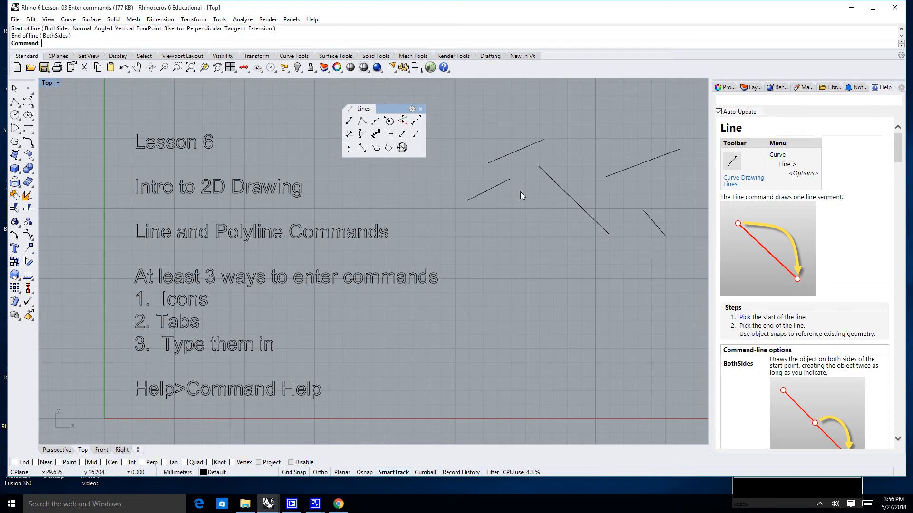
scroll(520, 192, "down", 2)
scroll(542, 239, "down", 1)
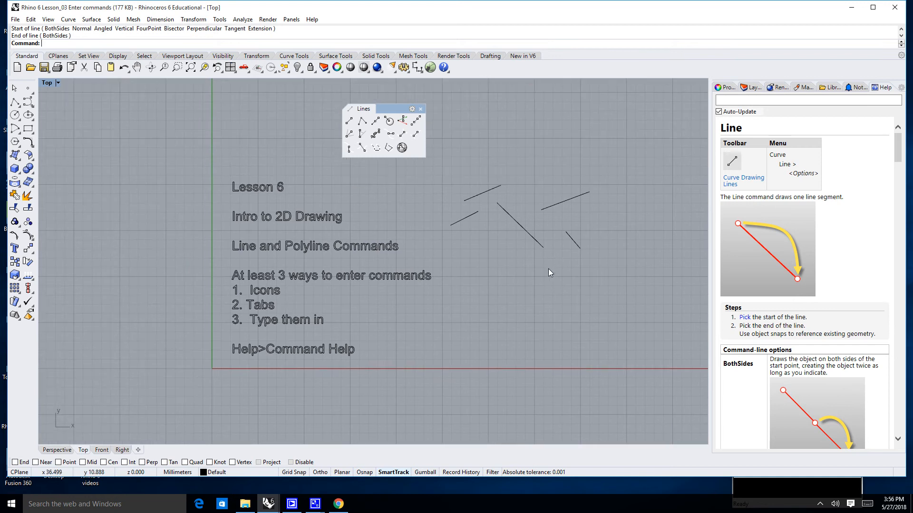
scroll(548, 269, "up", 1)
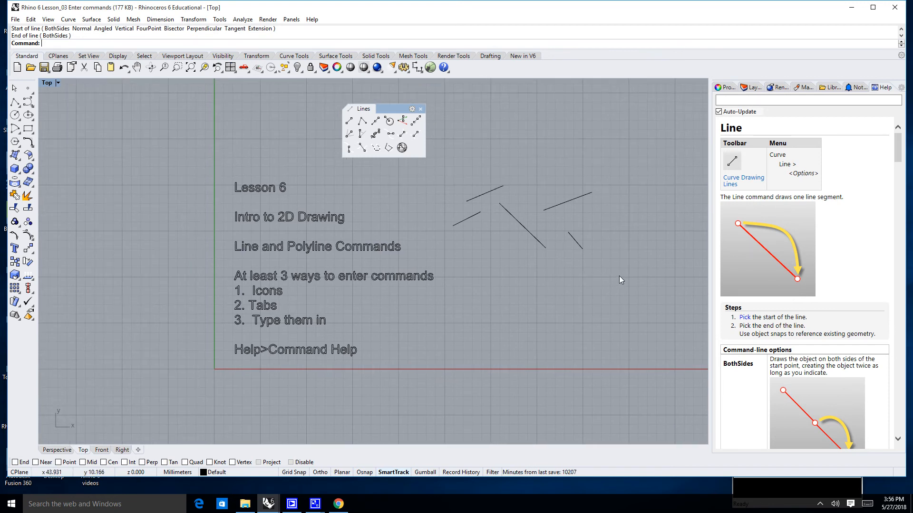
Window-select the five lines, delete them, and show the Curve menu
left_click_drag(525, 206, 450, 164)
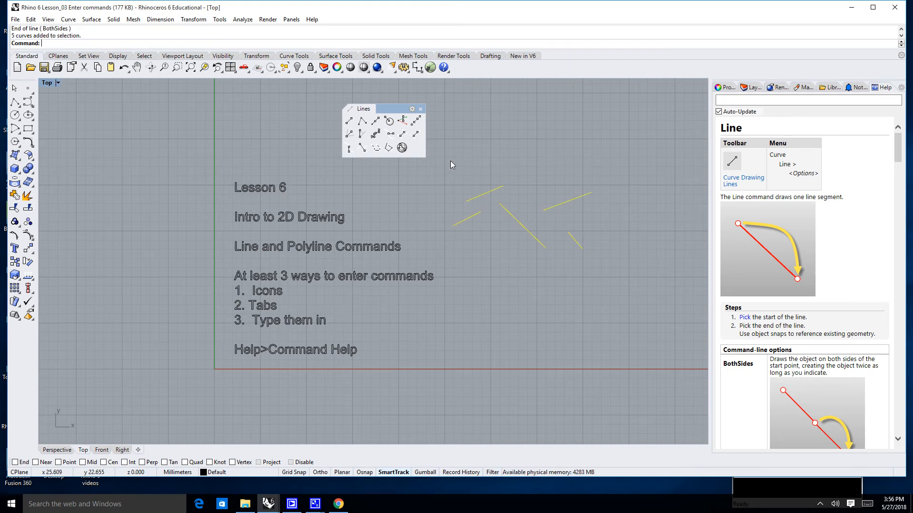
key("Delete")
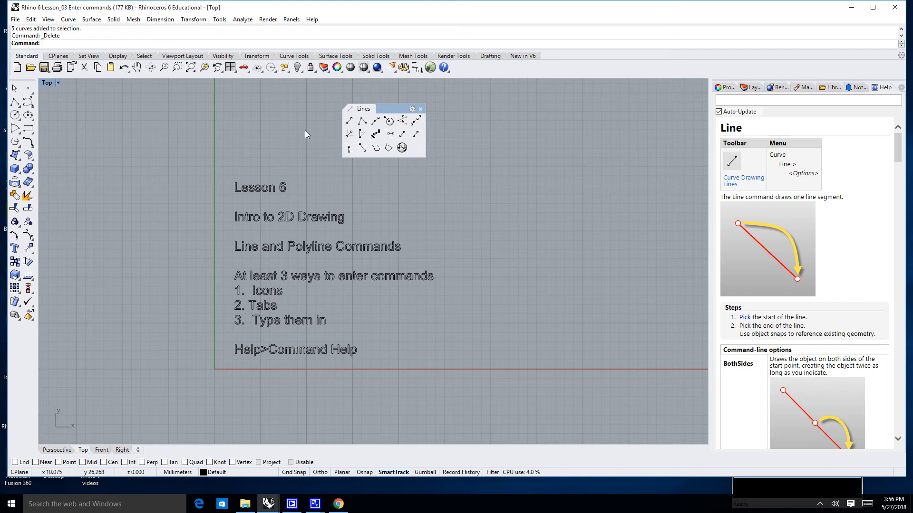
left_click(67, 20)
mouse_move(107, 54)
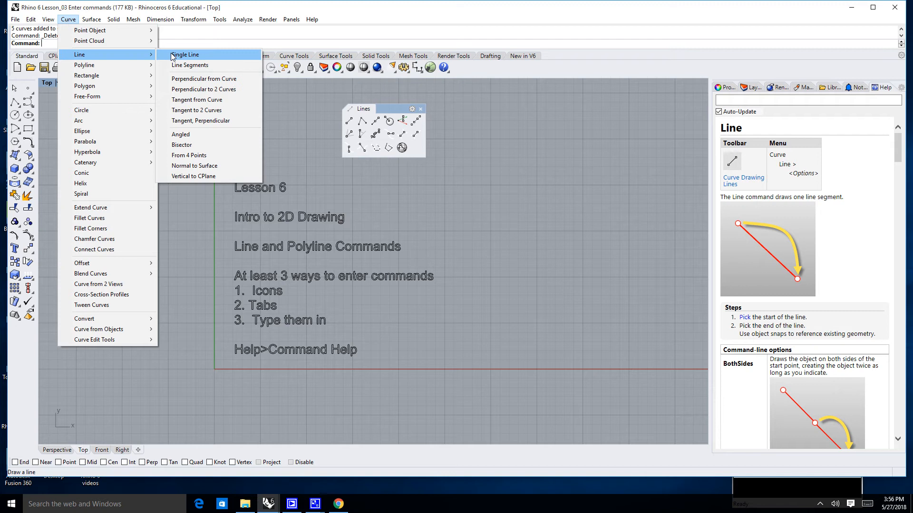
Start Single Line, switch to the four-viewport layout, then maximize Top again
left_click(185, 54)
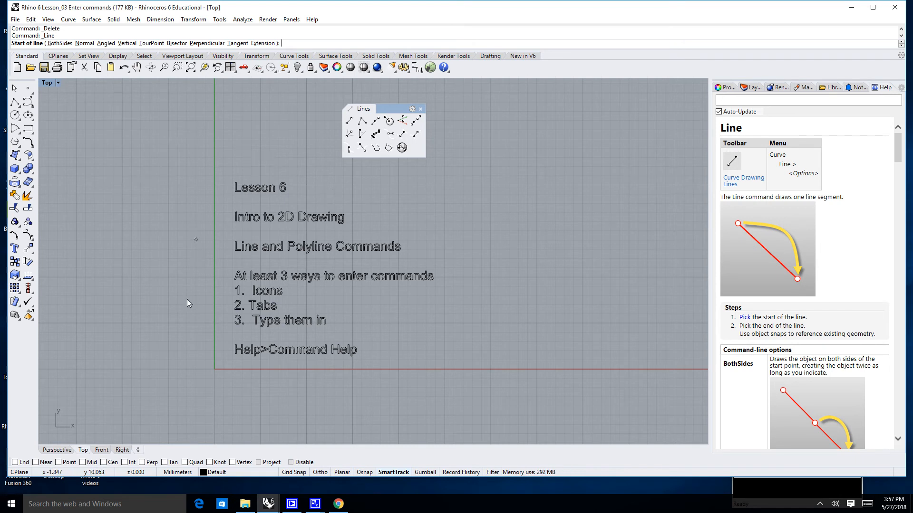
scroll(183, 314, "up", 2)
scroll(183, 314, "up", 2)
scroll(179, 309, "up", 2)
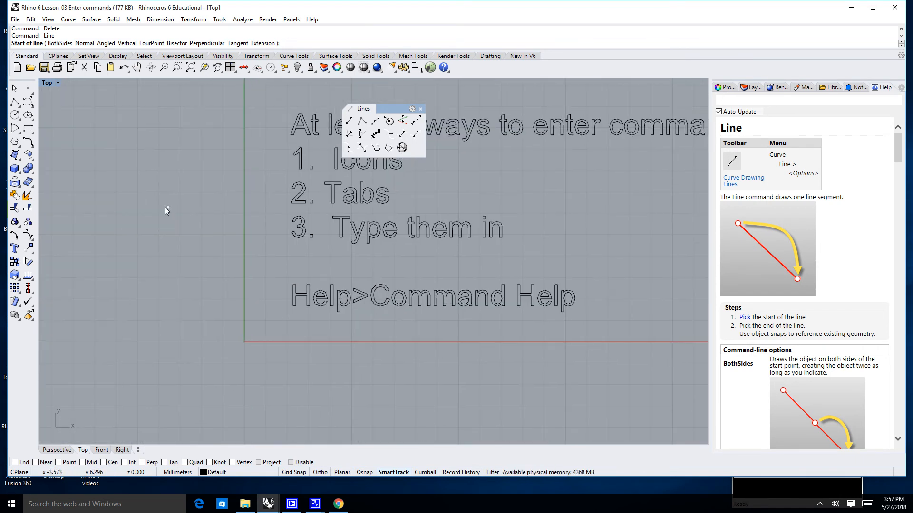
scroll(185, 285, "up", 1)
scroll(224, 335, "up", 3)
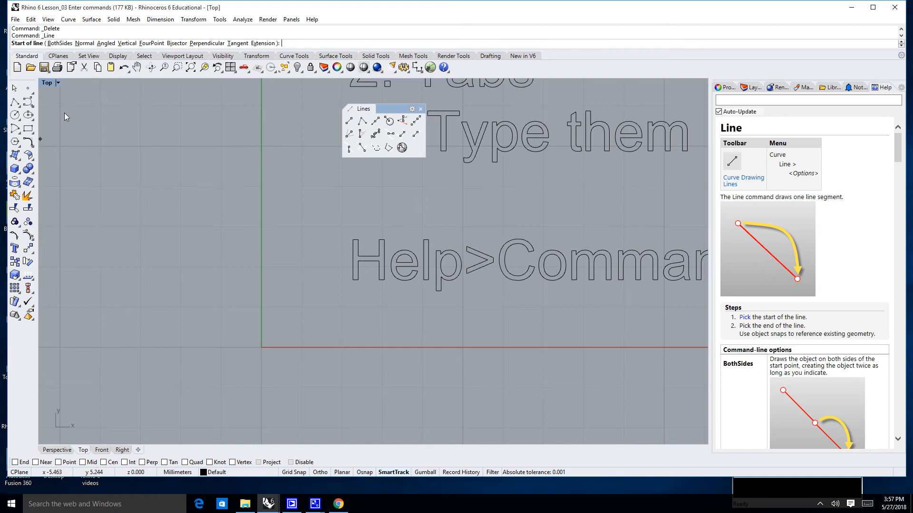
double_click(48, 84)
left_click(348, 302)
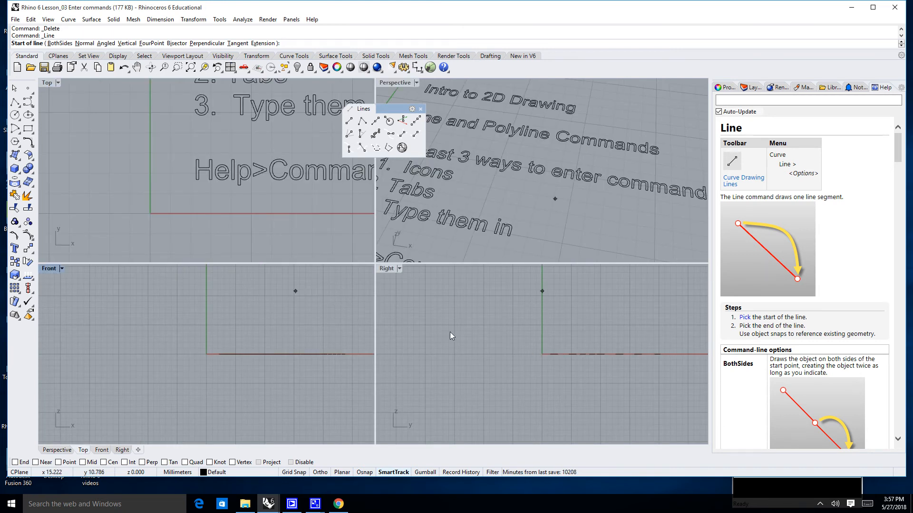
double_click(47, 84)
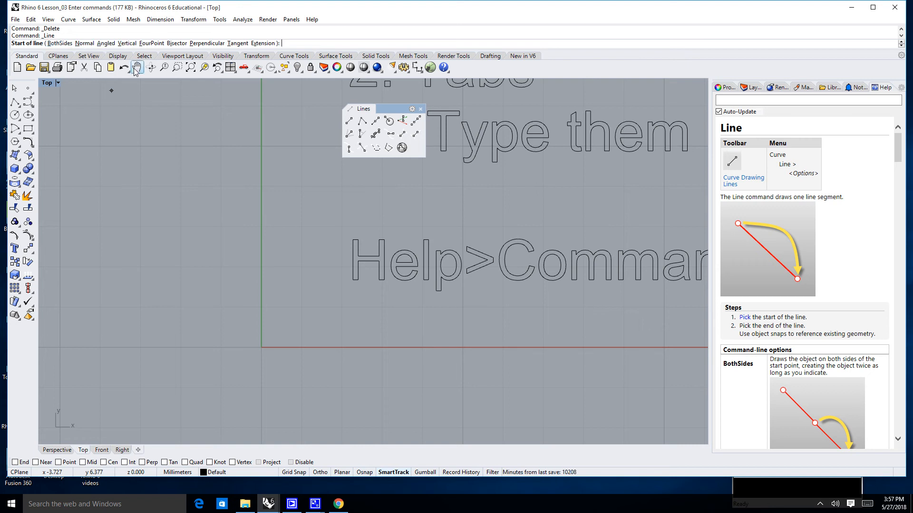
type("0,0,0")
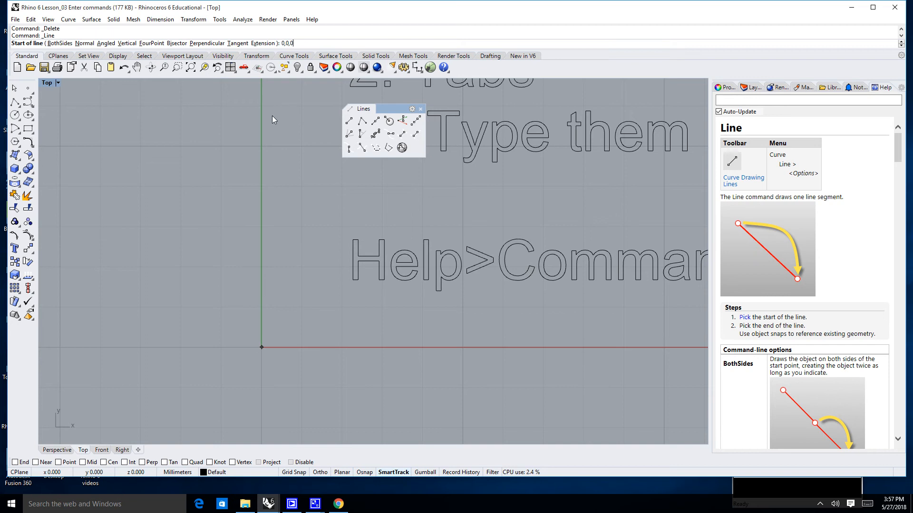
Accept 0,0 as the line's start point at the origin
key("Return")
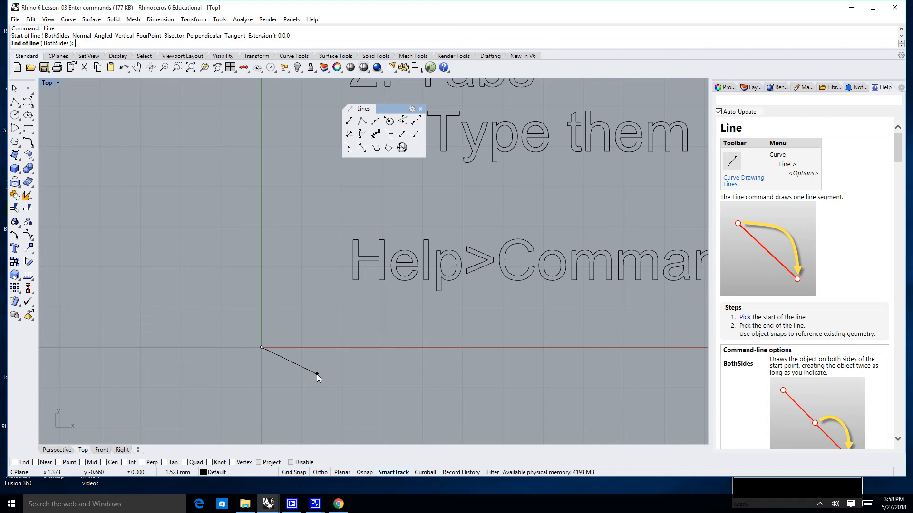
type("5,5")
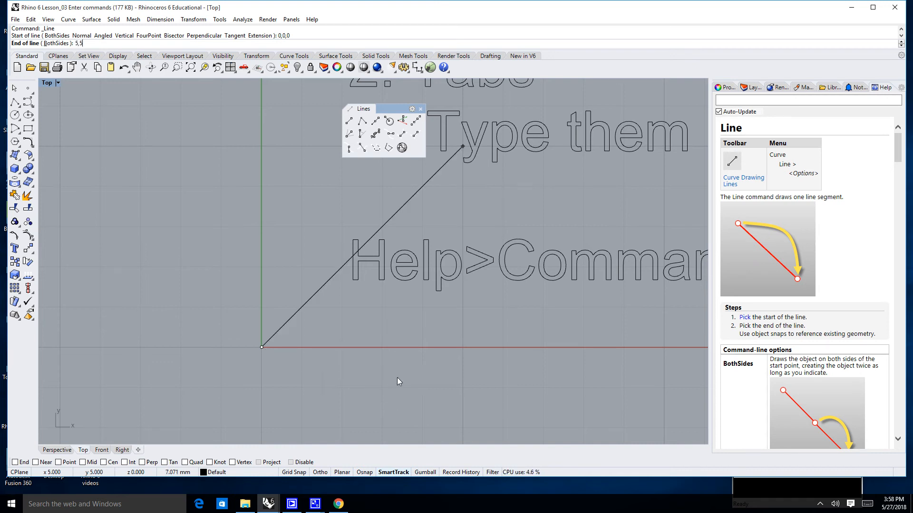
scroll(508, 193, "down", 2)
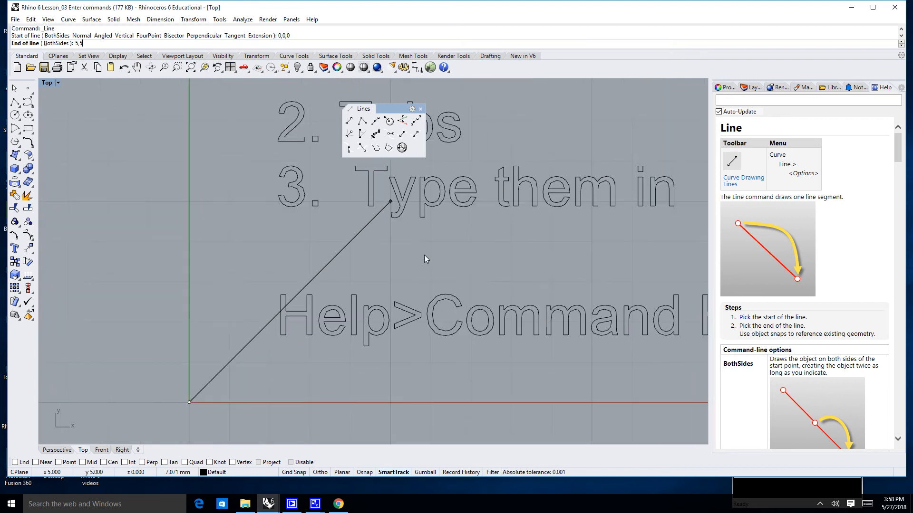
scroll(424, 255, "down", 2)
scroll(307, 309, "down", 1)
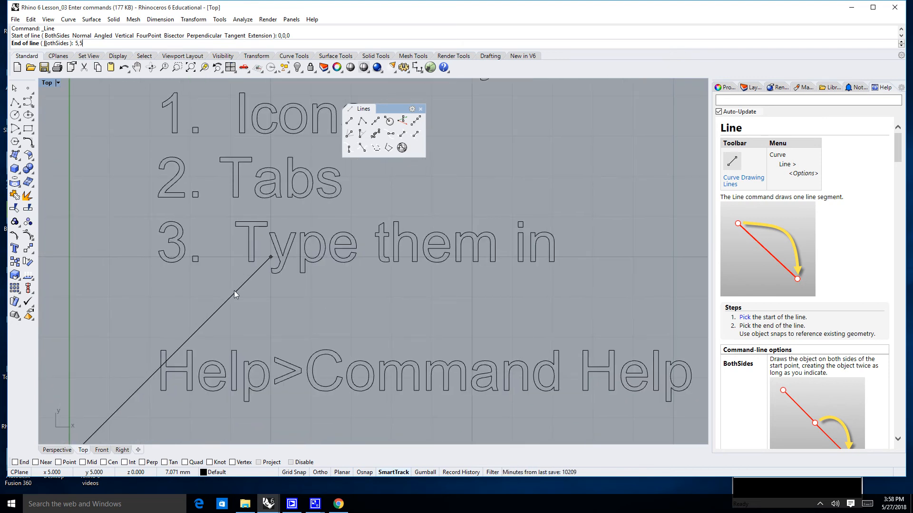
Clear the typed 5,5 and cancel the Line command
key("BackSpace")
key("BackSpace")
key("BackSpace")
key("Escape")
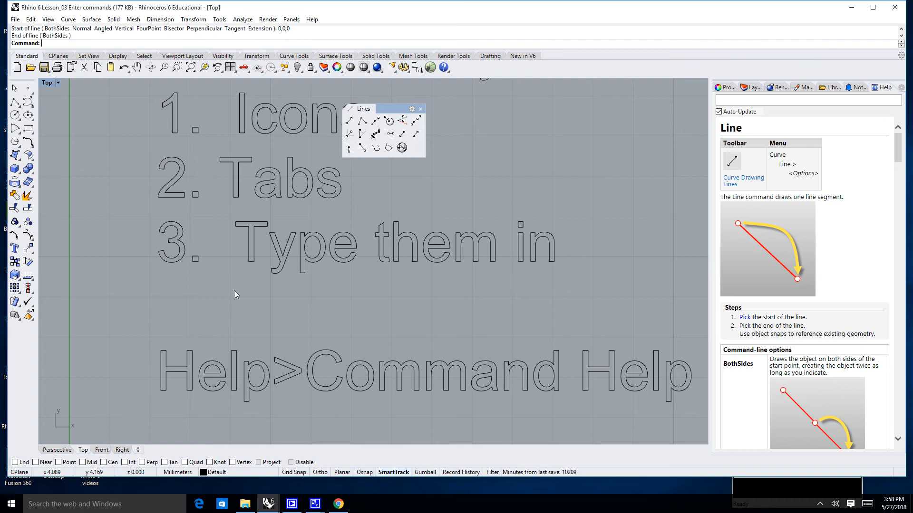
scroll(249, 286, "down", 1)
scroll(357, 264, "down", 1)
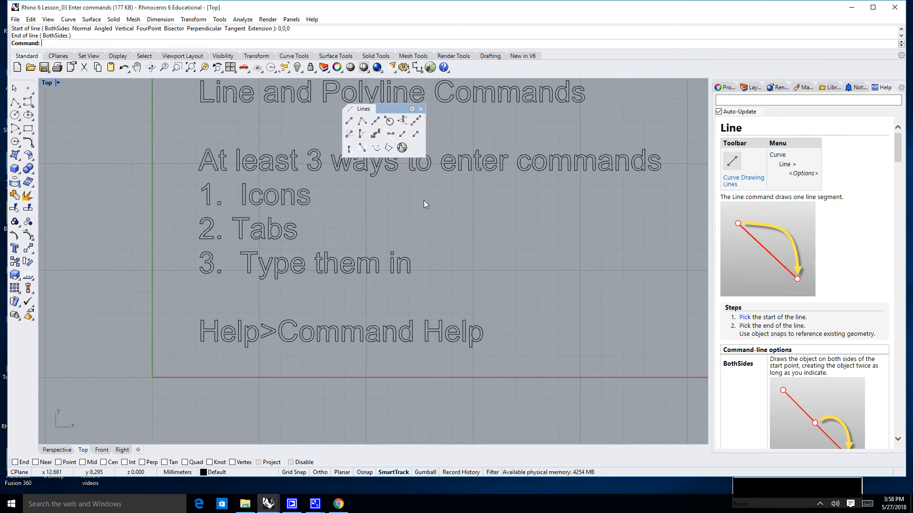
Pick about a dozen freehand points with Polyline and close the shape with C
left_click(364, 123)
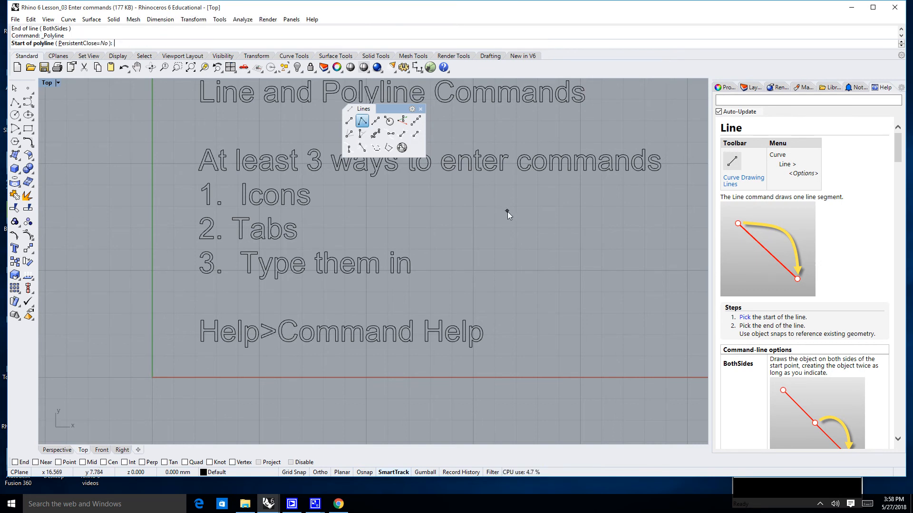
scroll(507, 211, "down", 1)
scroll(460, 246, "down", 1)
scroll(576, 138, "up", 1)
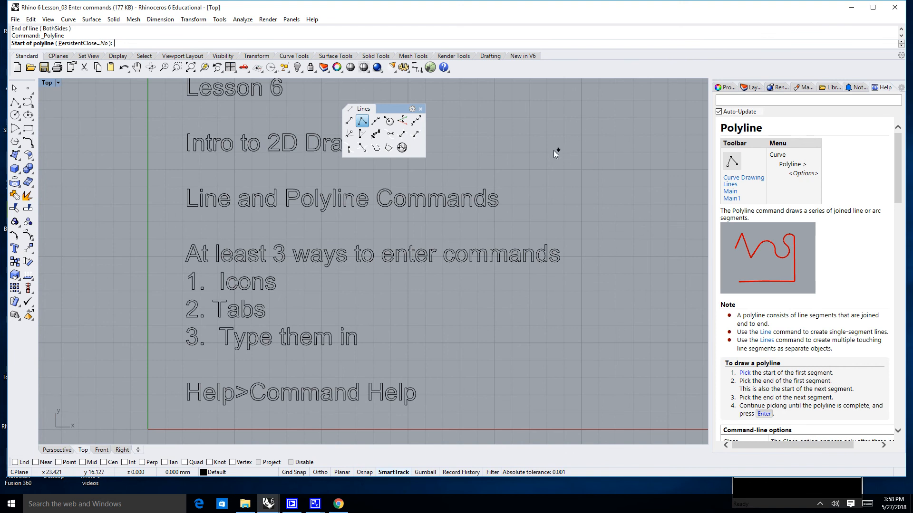
right_click_drag(553, 151, 541, 203)
left_click(512, 182)
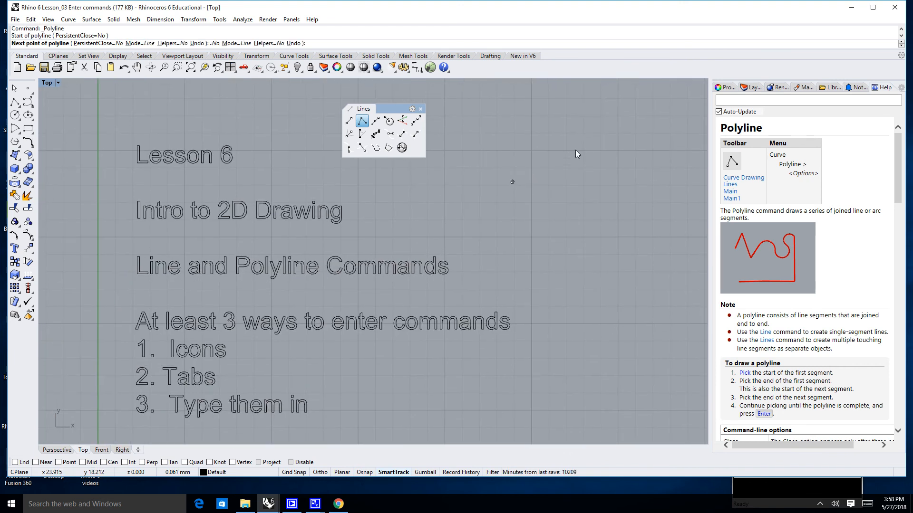
left_click(576, 152)
left_click(611, 194)
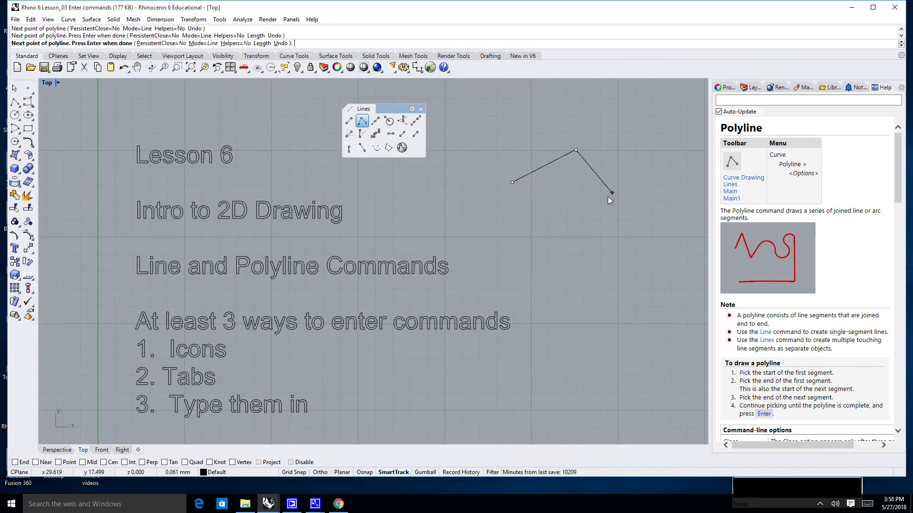
left_click(576, 225)
left_click(614, 254)
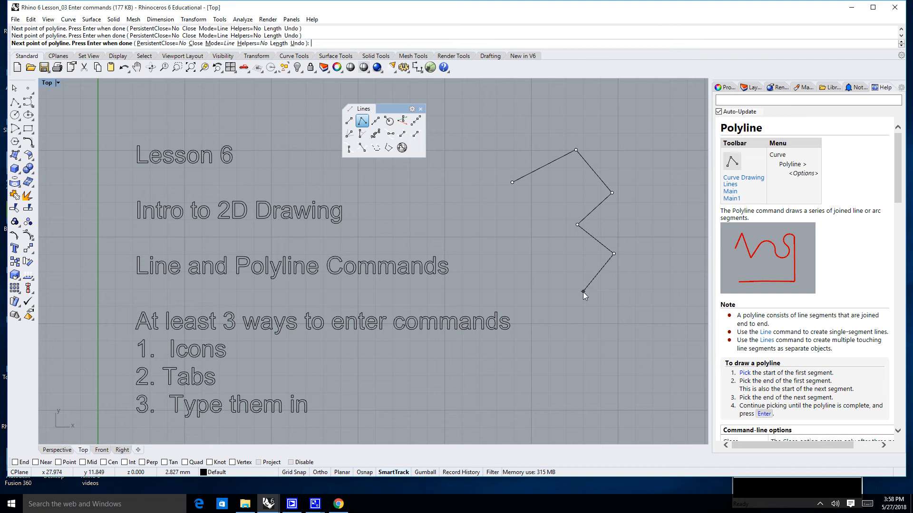
left_click(583, 292)
left_click(535, 264)
left_click(544, 226)
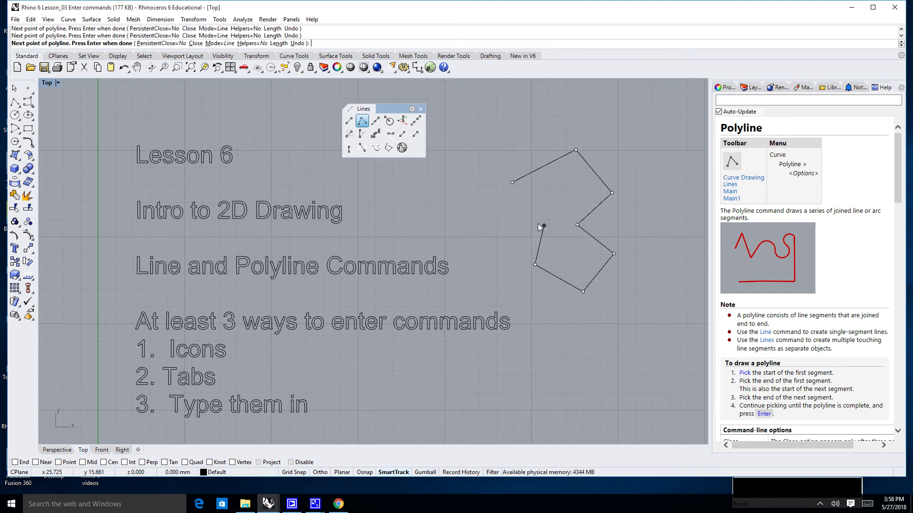
left_click(491, 213)
left_click(469, 194)
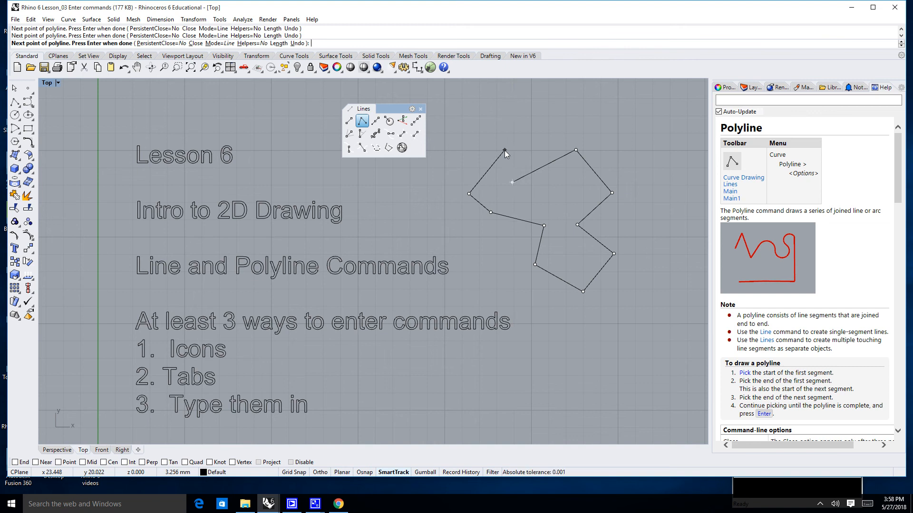
type("c")
key("Return")
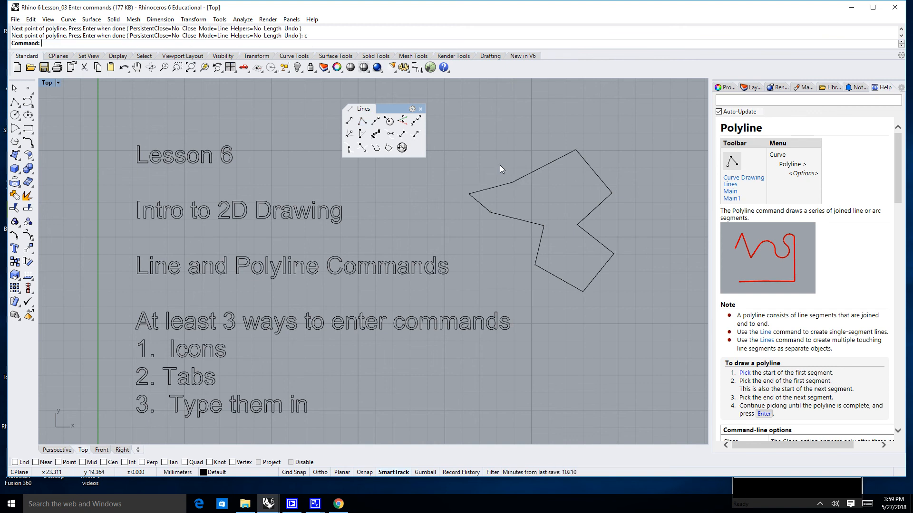
Select the closed freehand shape, then deselect it
left_click(496, 187)
left_click(485, 146)
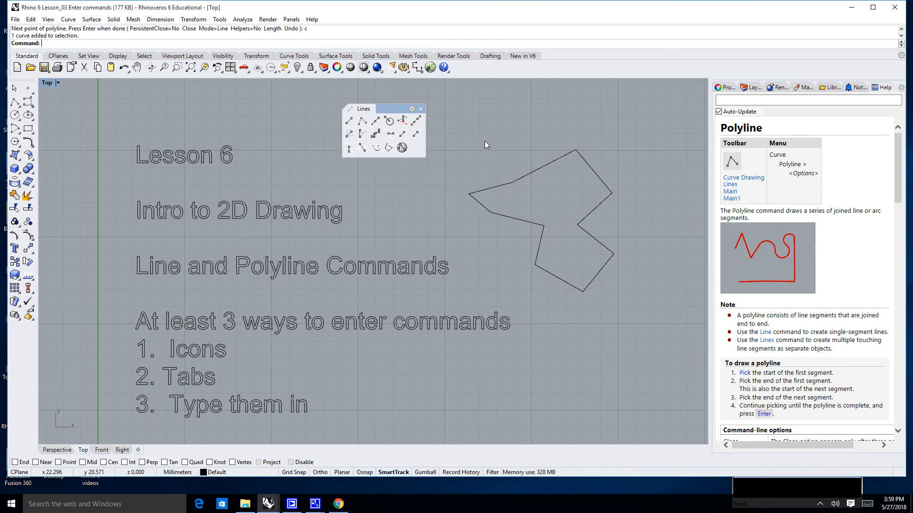
scroll(485, 137, "down", 2)
scroll(487, 170, "down", 2)
scroll(486, 171, "down", 1)
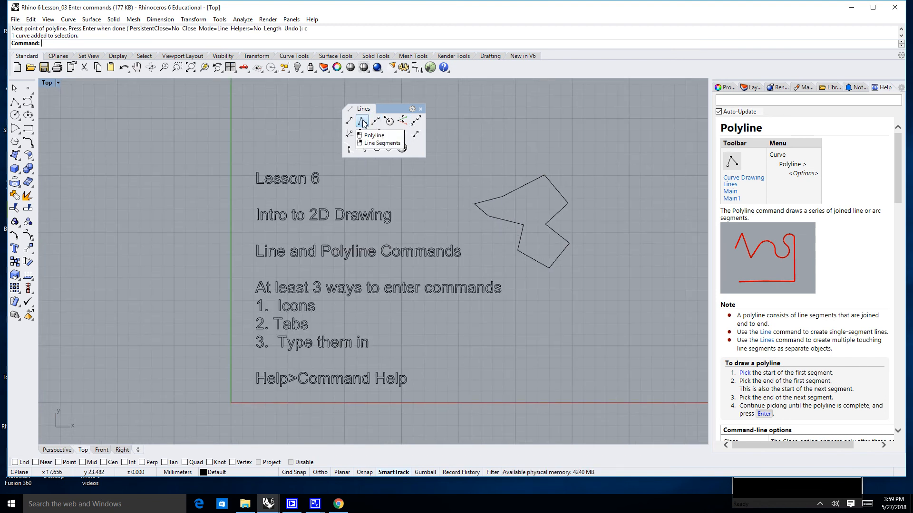
Polyline from 0,0 through -5,-5 and 6,-2, closed into a triangle with C
left_click(362, 122)
right_click_drag(206, 367, 282, 268)
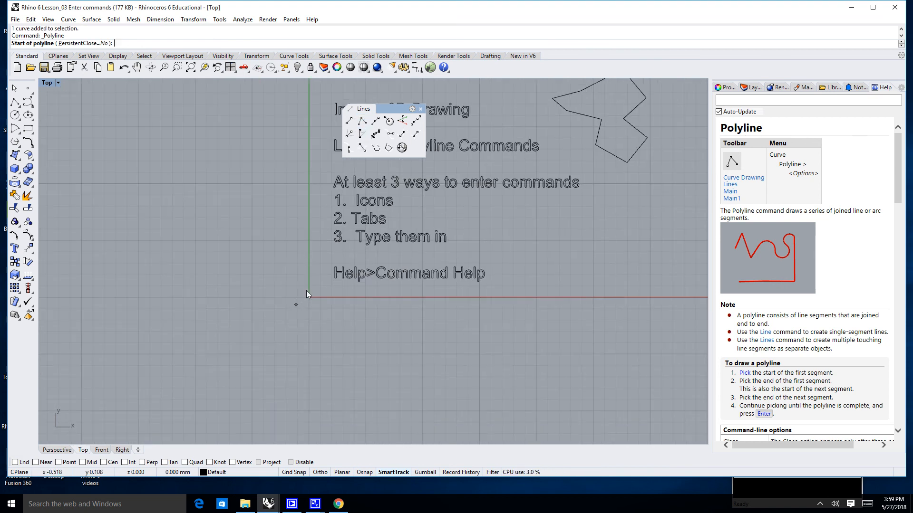
scroll(306, 290, "up", 2)
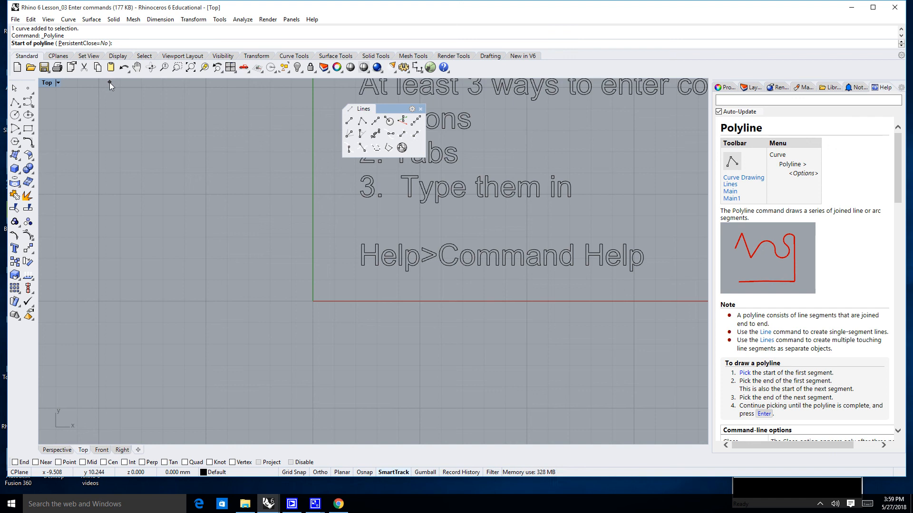
scroll(108, 82, "up", 1)
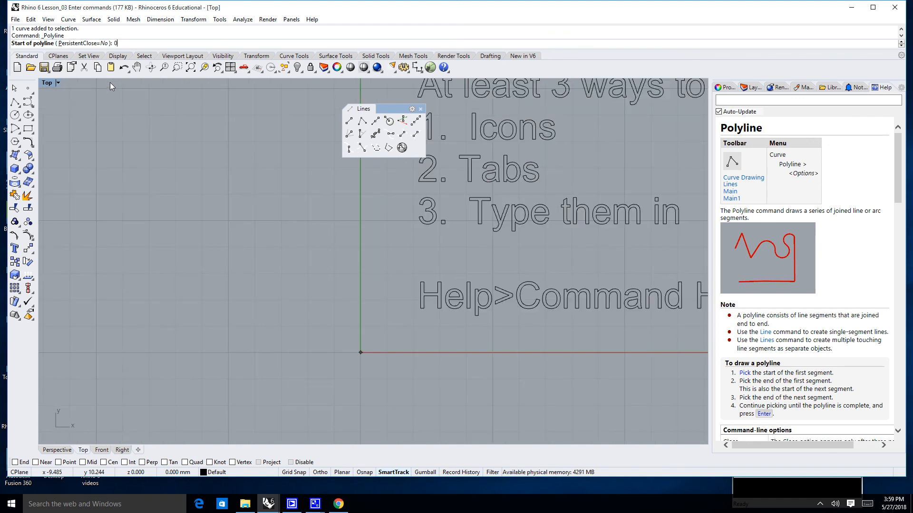
type("0")
key("Return")
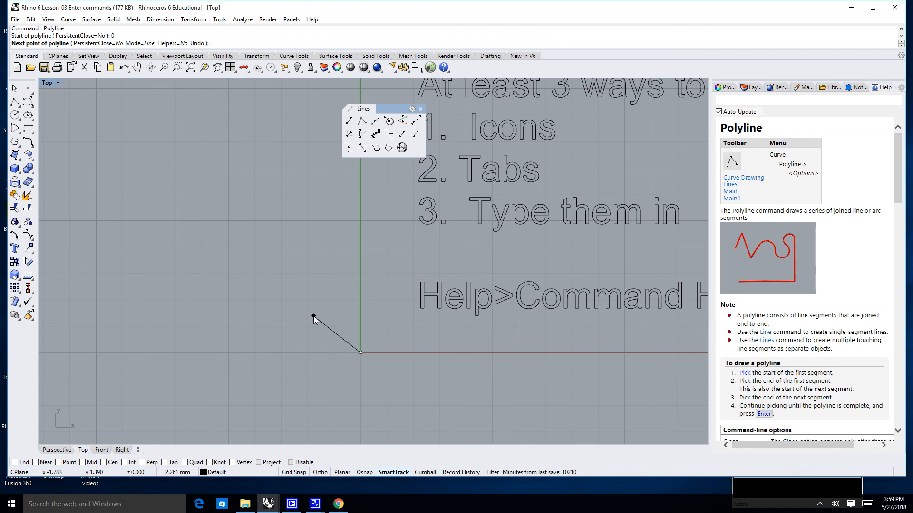
type("-5")
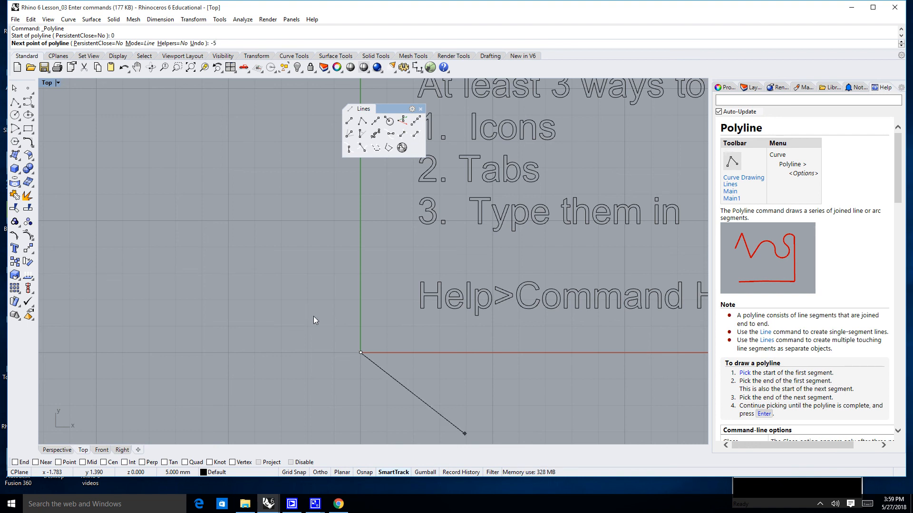
type(",-5")
key("Return")
scroll(303, 305, "down", 2)
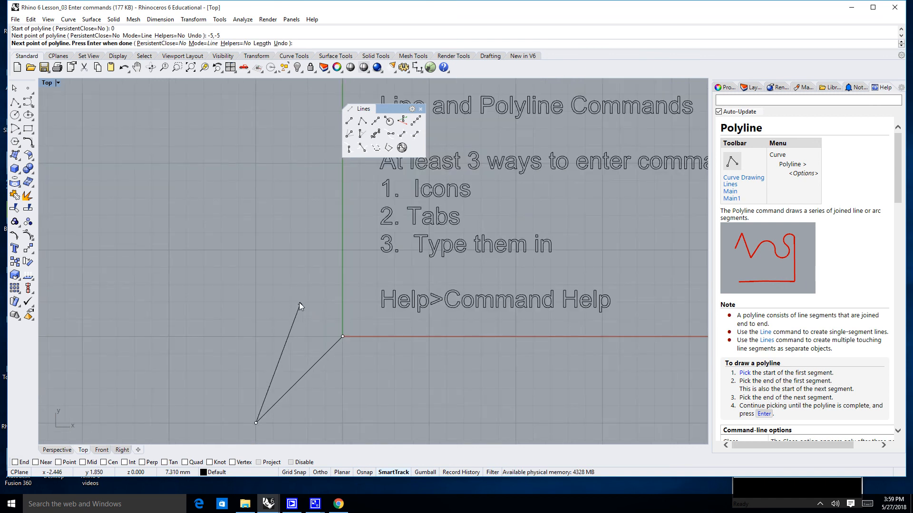
right_click_drag(299, 303, 289, 251)
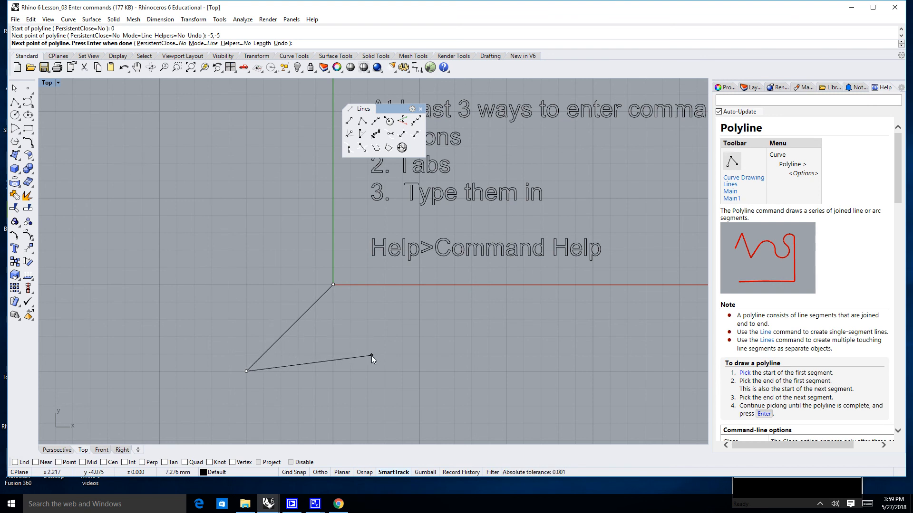
type("6,")
type("-2")
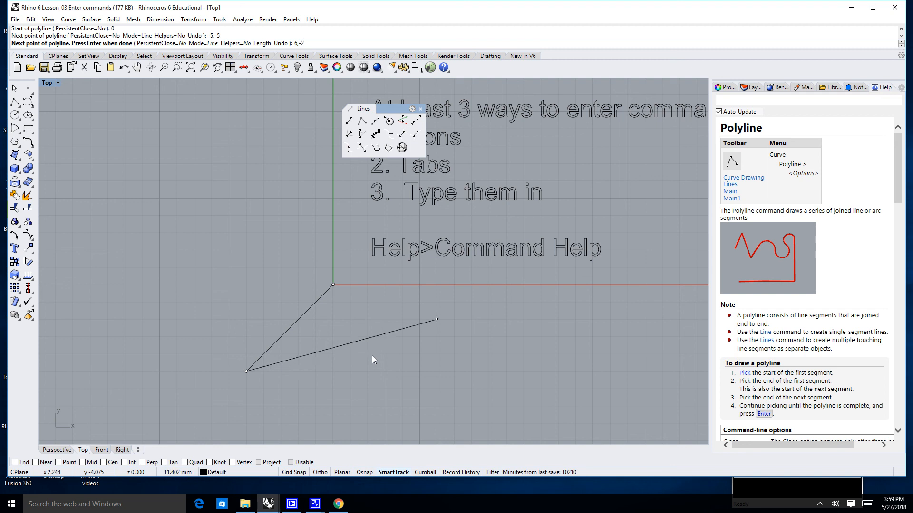
type("c")
key("Return")
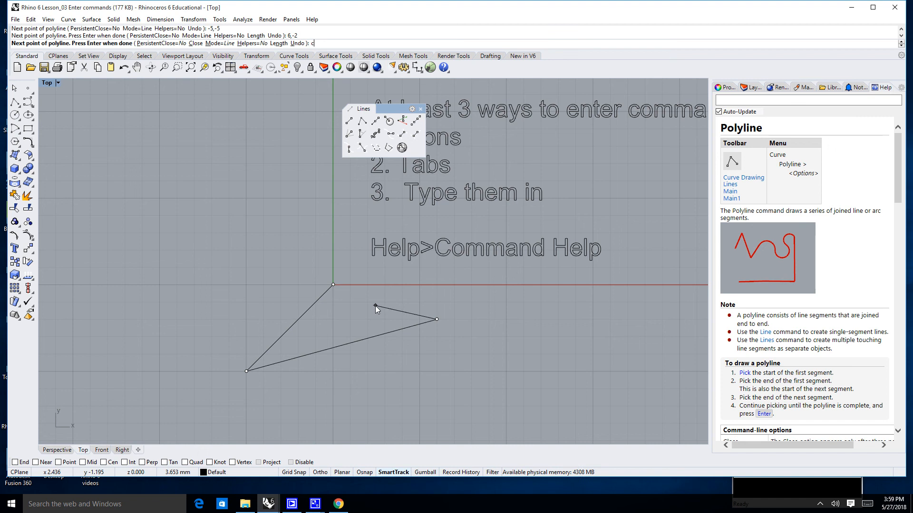
key("Return")
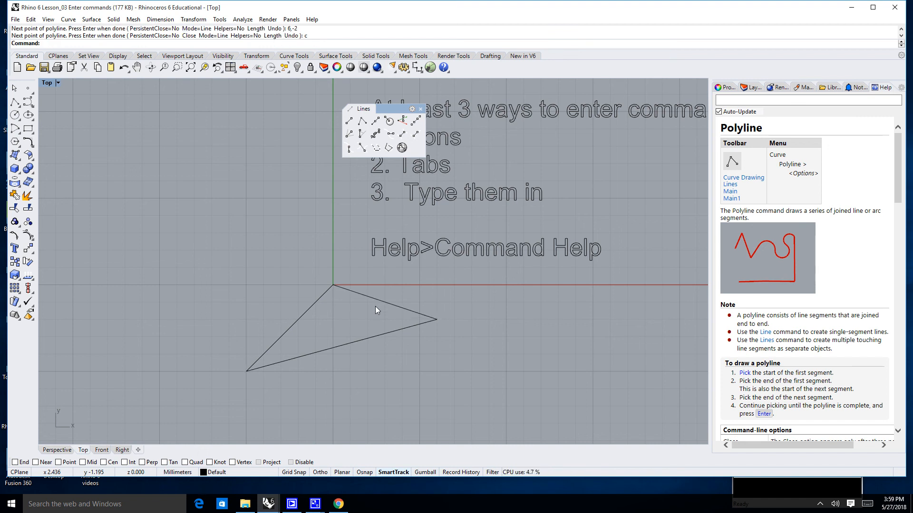
scroll(375, 306, "down", 3)
scroll(385, 335, "down", 3)
scroll(385, 339, "down", 2)
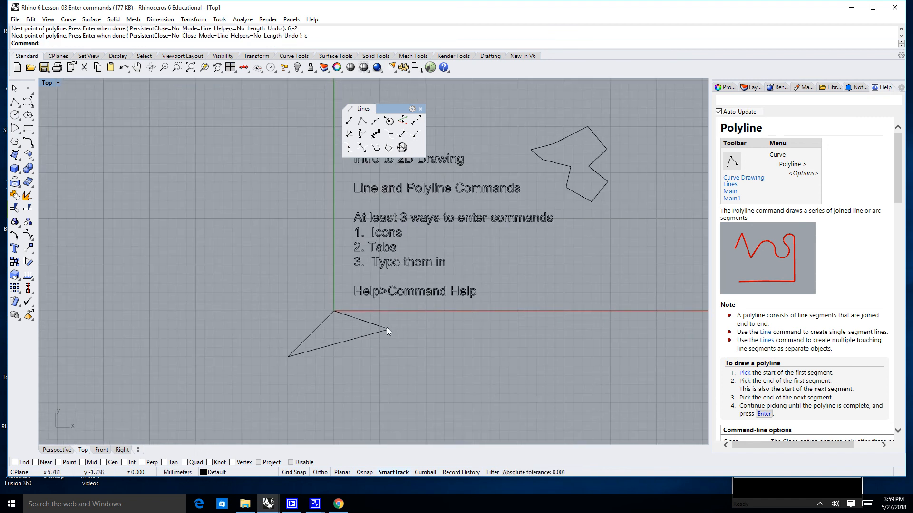
left_click(386, 327)
mouse_move(450, 340)
right_mouse_down()
mouse_move(382, 361)
mouse_move(360, 378)
mouse_move(330, 376)
right_mouse_up()
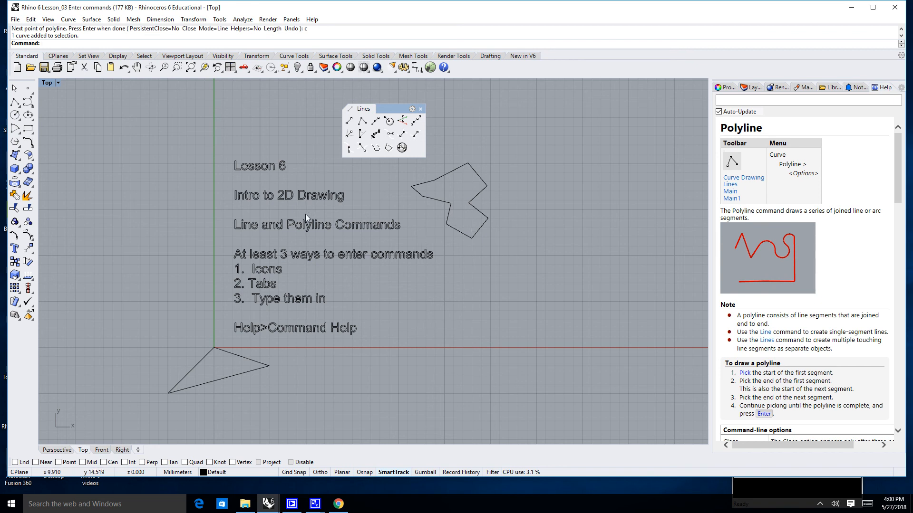
left_click(763, 489)
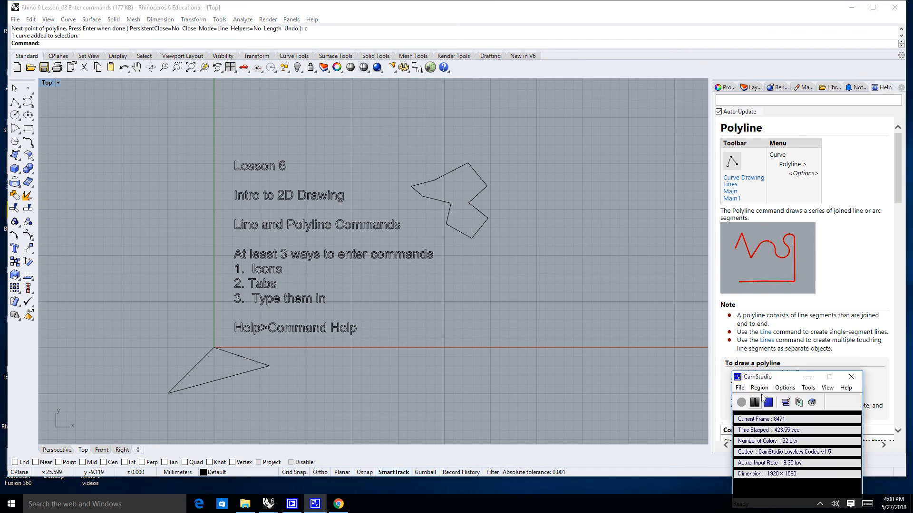